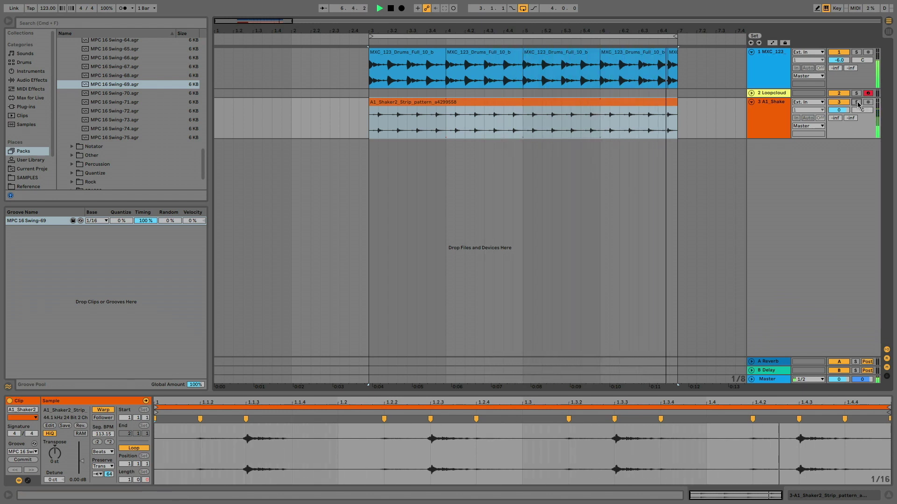
Step: Solo the shaker track, stop playback, and add the Loopcloud VST on a new track
{"action": "left_click", "coordinate": [858, 103]}
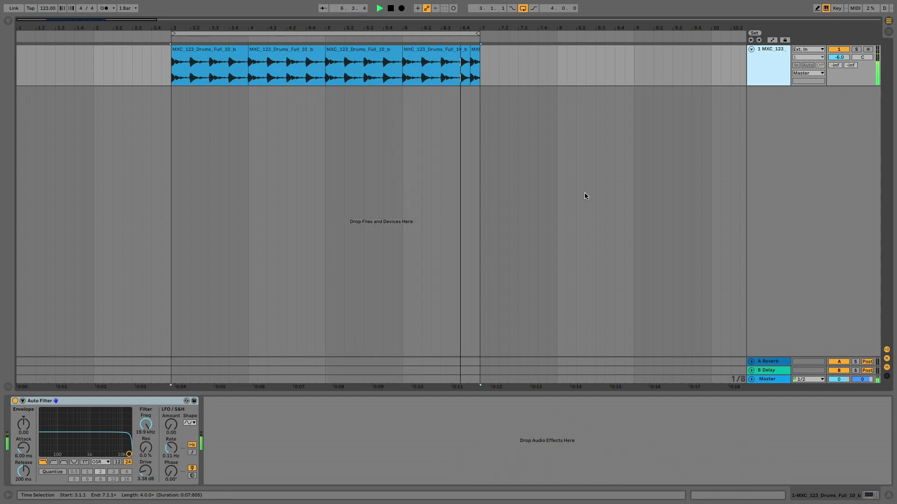
{"action": "key", "text": "space"}
{"action": "left_click", "coordinate": [7, 21]}
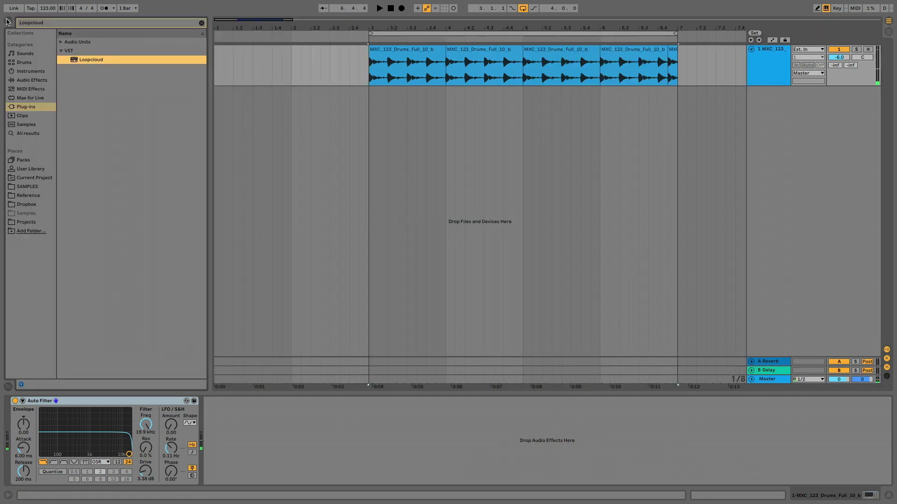
{"action": "left_click_drag", "start_coordinate": [85, 60], "coordinate": [421, 104]}
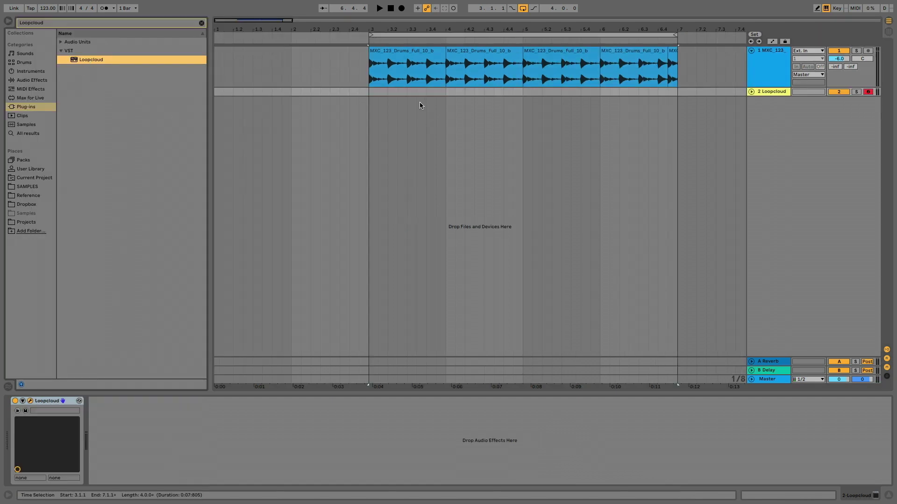
{"action": "key", "text": "super+Tab"}
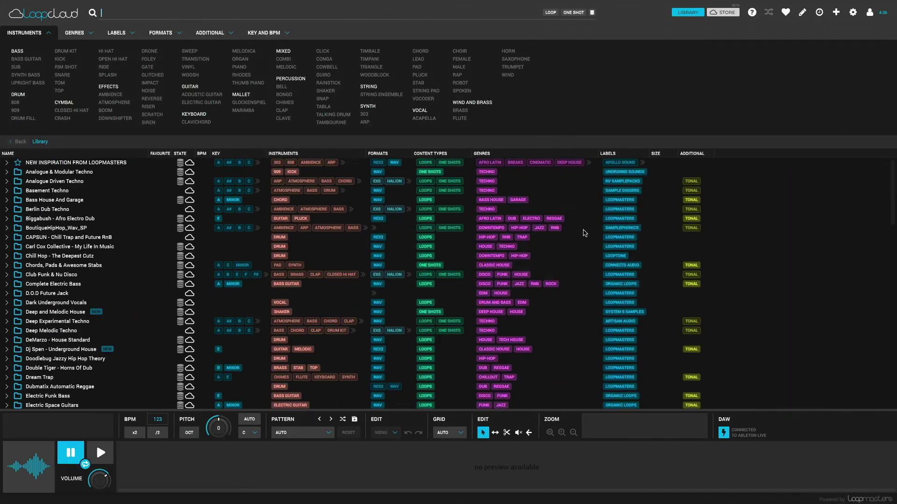
Step: Set Loopcloud's pattern to Hats and Shakers > Shaker 1 and switch to the Store
{"action": "left_click", "coordinate": [301, 433]}
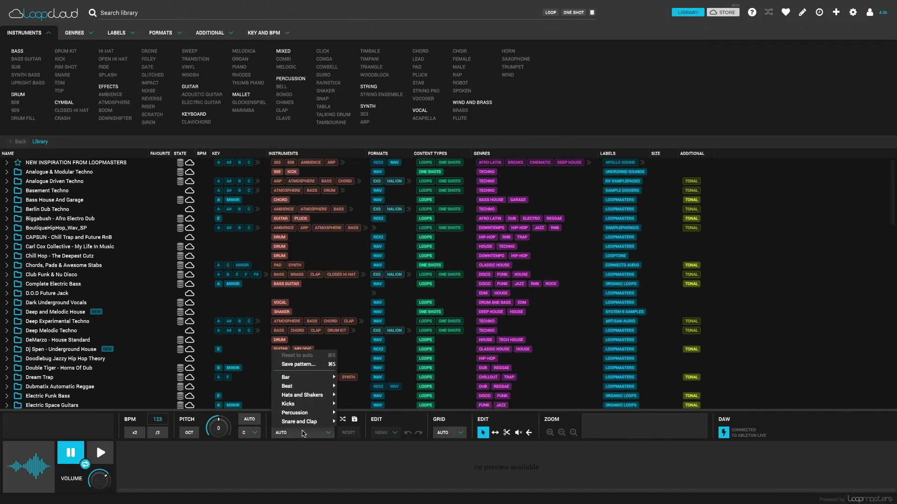
{"action": "mouse_move", "coordinate": [313, 396]}
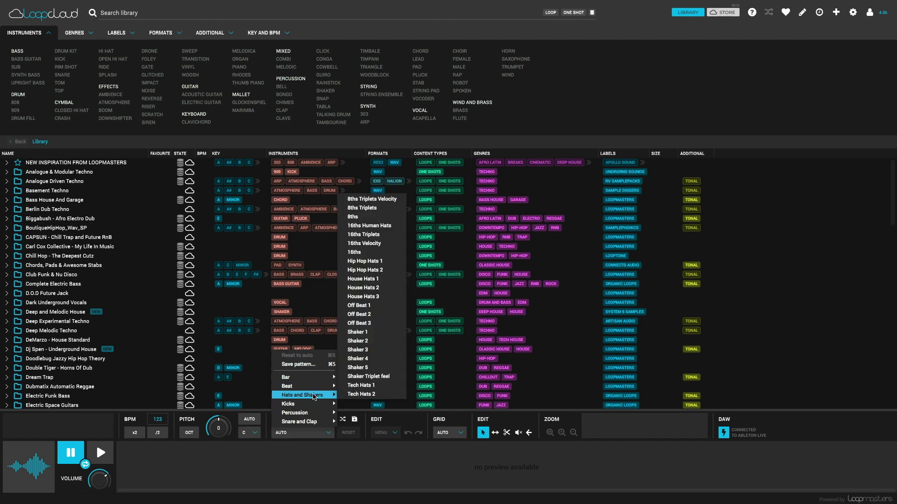
{"action": "left_click", "coordinate": [377, 333]}
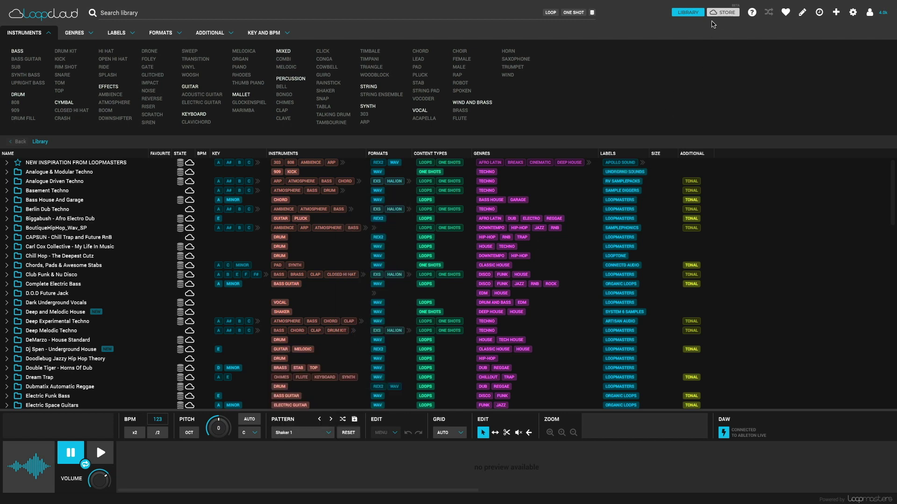
{"action": "left_click", "coordinate": [718, 13]}
Step: Search the Store's one-shots for 'sha' and preview DEL2_Shaker_6 and NJH_K6_A#3_SHAKER2
{"action": "left_click", "coordinate": [617, 13]}
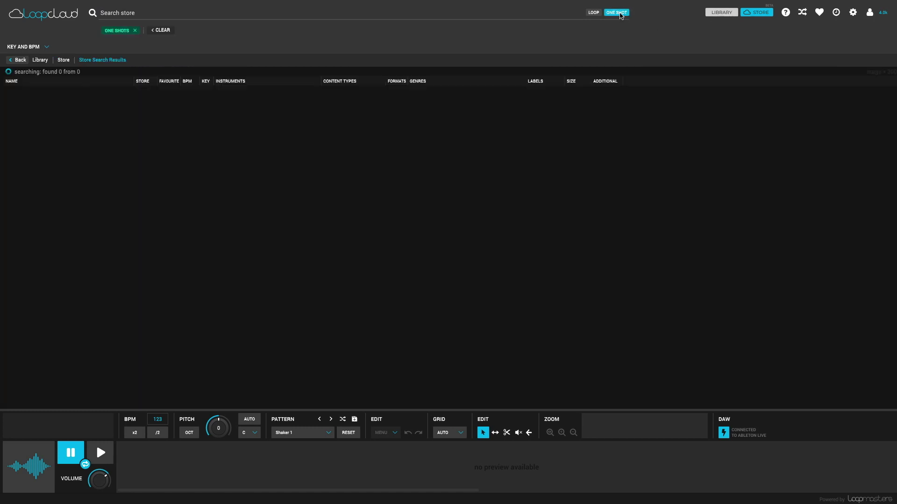
{"action": "left_click", "coordinate": [471, 13]}
{"action": "type", "text": "shaker"}
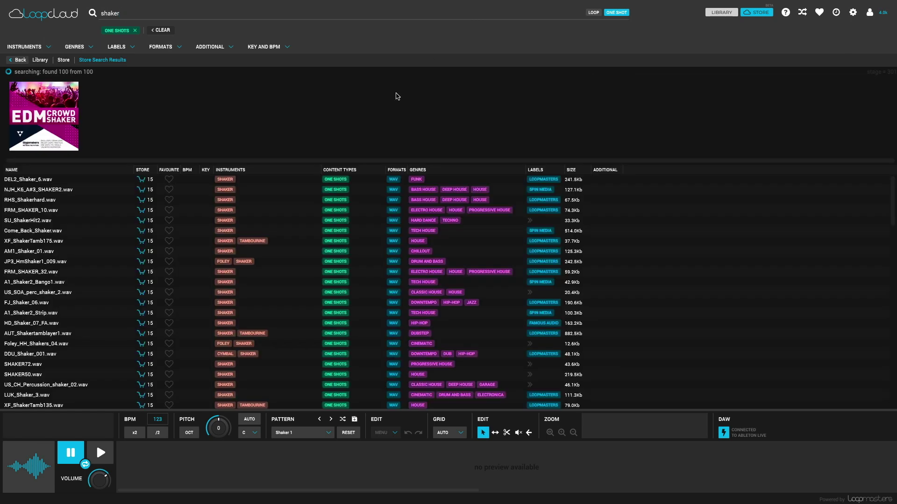
{"action": "left_click", "coordinate": [46, 179]}
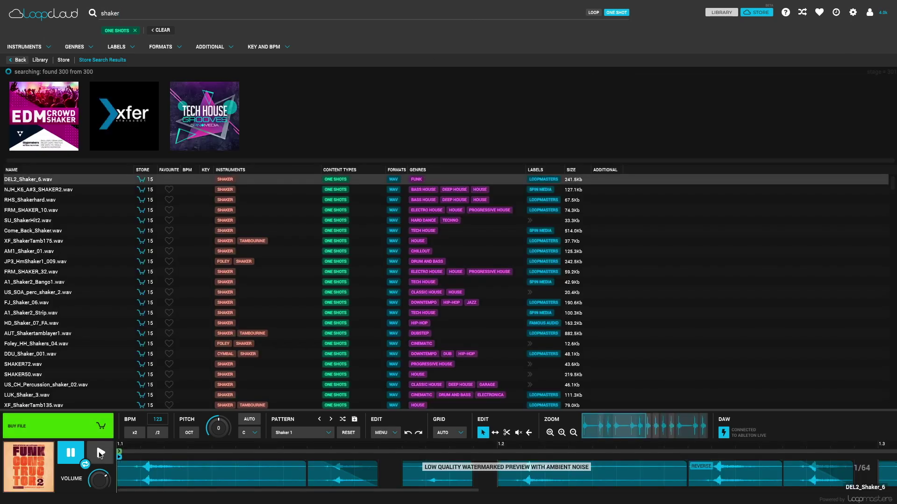
{"action": "left_click", "coordinate": [99, 452]}
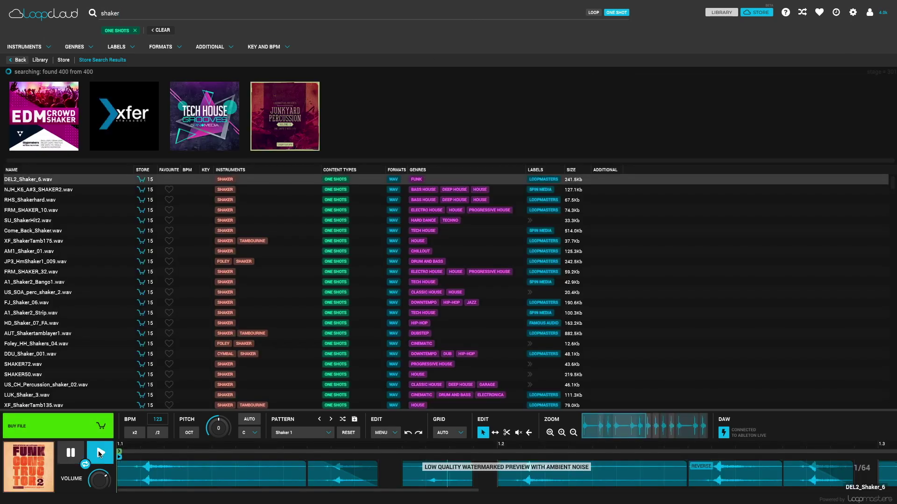
{"action": "left_click", "coordinate": [62, 189]}
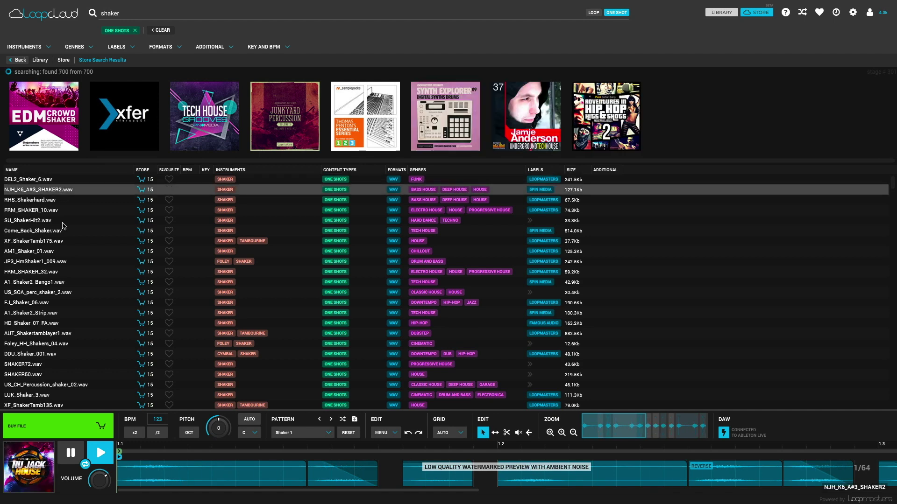
Step: Start the Ableton Live arrangement playing, then return to Loopcloud
{"action": "key", "text": "super+Tab"}
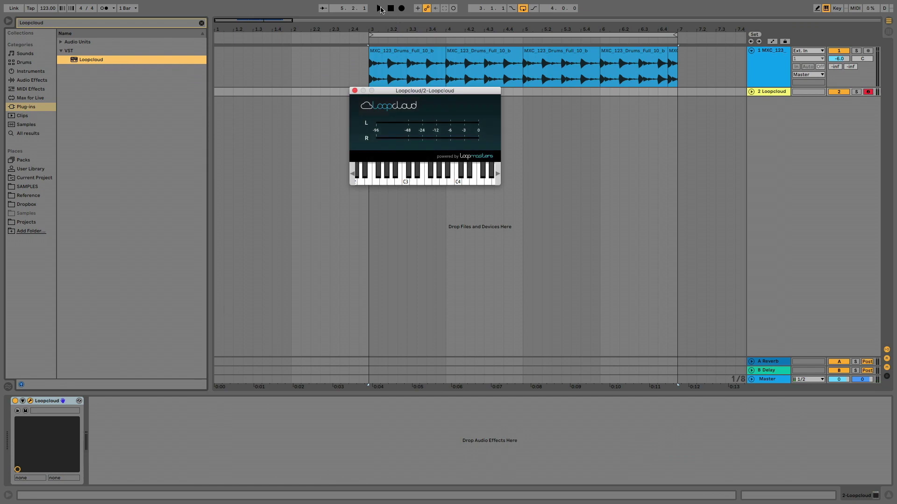
{"action": "left_click", "coordinate": [381, 9]}
{"action": "key", "text": "super+Tab"}
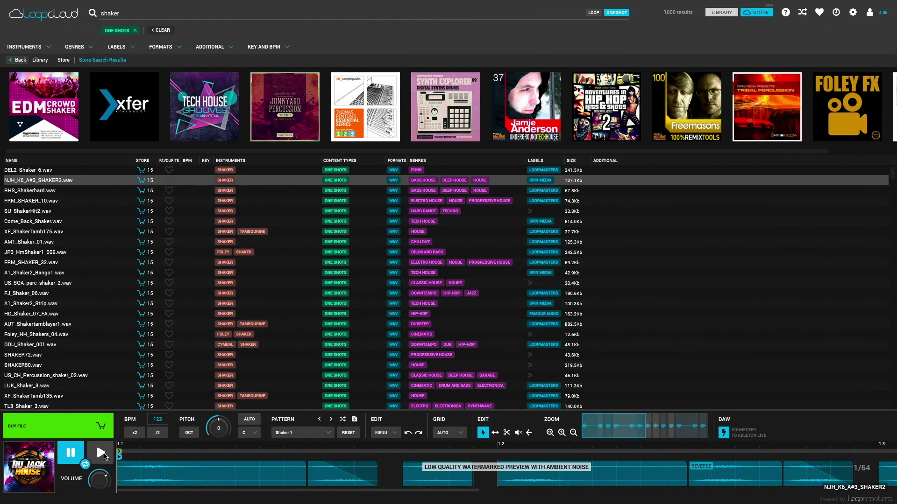
Step: Audition RHS_Shakerhard, FRM_SHAKER_10 and SU_ShakerHit2, keeping SU_ShakerHit2 loaded
{"action": "left_click", "coordinate": [101, 454]}
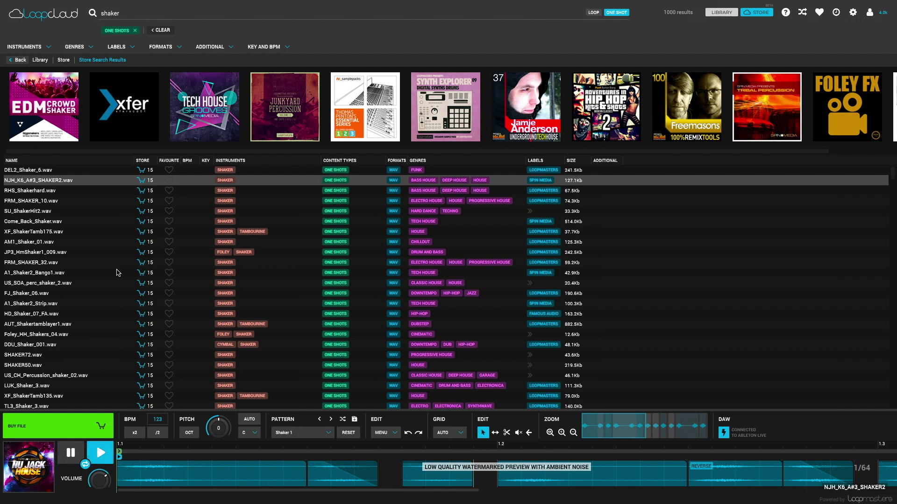
{"action": "left_click", "coordinate": [54, 191]}
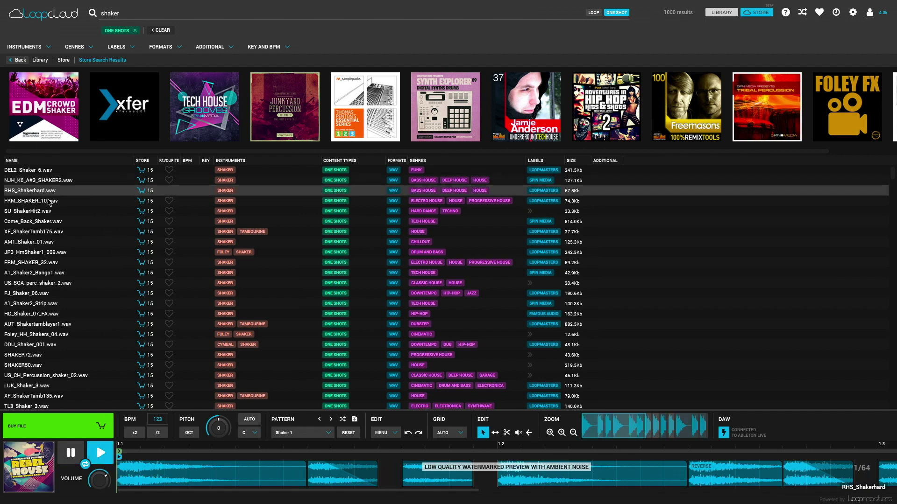
{"action": "left_click", "coordinate": [49, 201]}
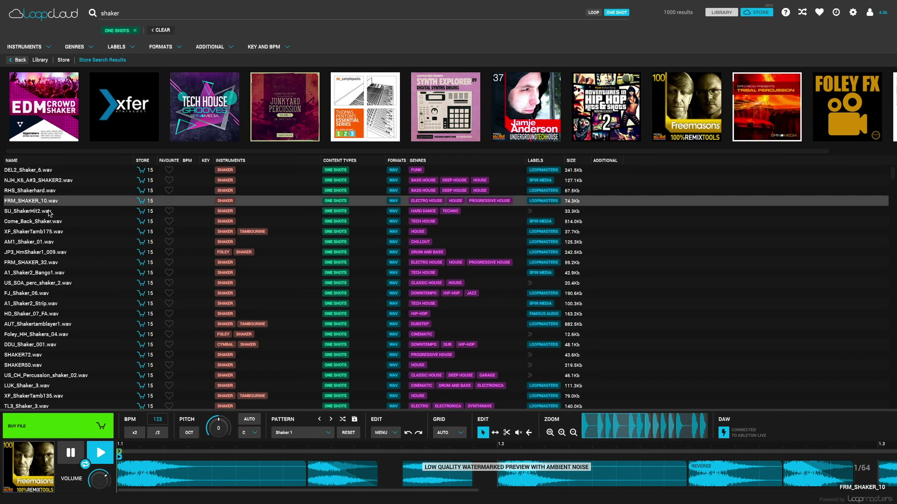
{"action": "left_click", "coordinate": [50, 212]}
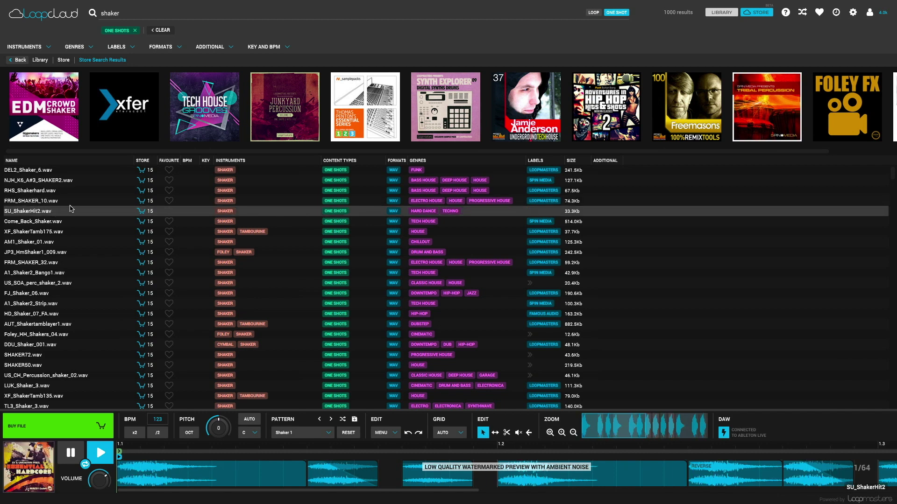
{"action": "left_click", "coordinate": [311, 434]}
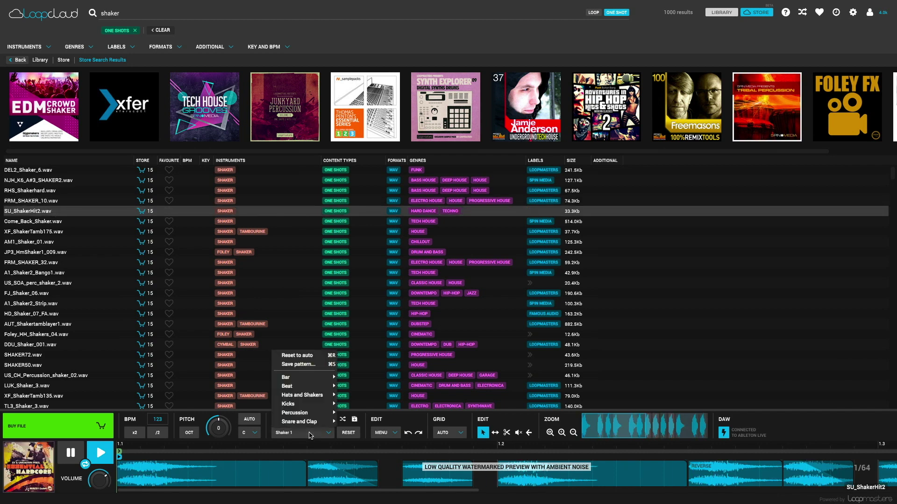
Step: Try the Shaker 2 and Shaker 3 patterns on SU_ShakerHit2
{"action": "mouse_move", "coordinate": [317, 416]}
{"action": "mouse_move", "coordinate": [319, 397]}
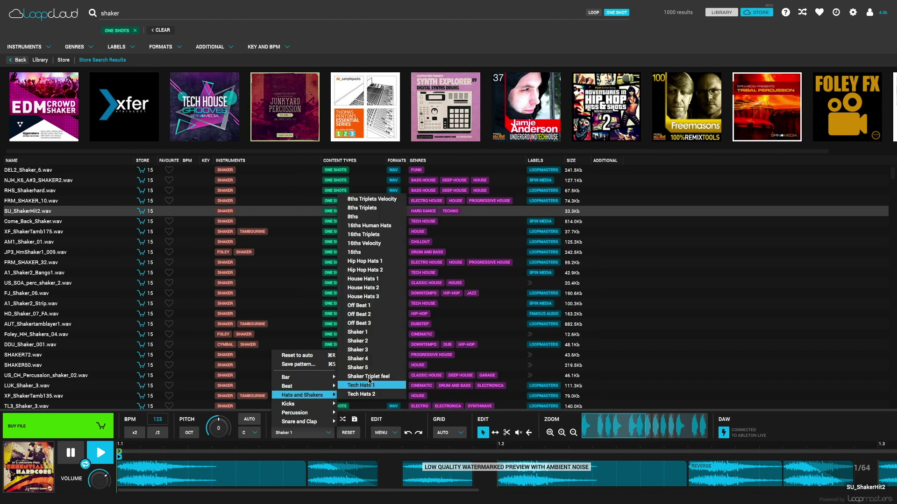
{"action": "left_click", "coordinate": [378, 340]}
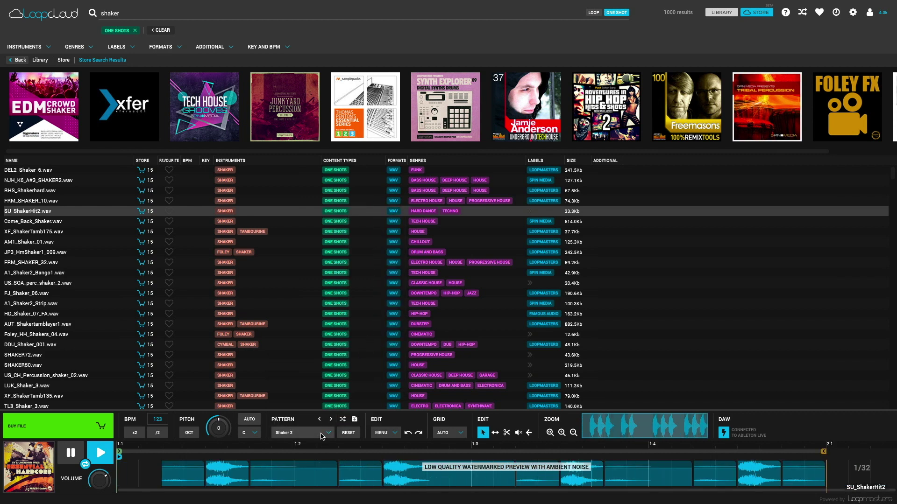
{"action": "left_click", "coordinate": [322, 433]}
{"action": "mouse_move", "coordinate": [329, 396]}
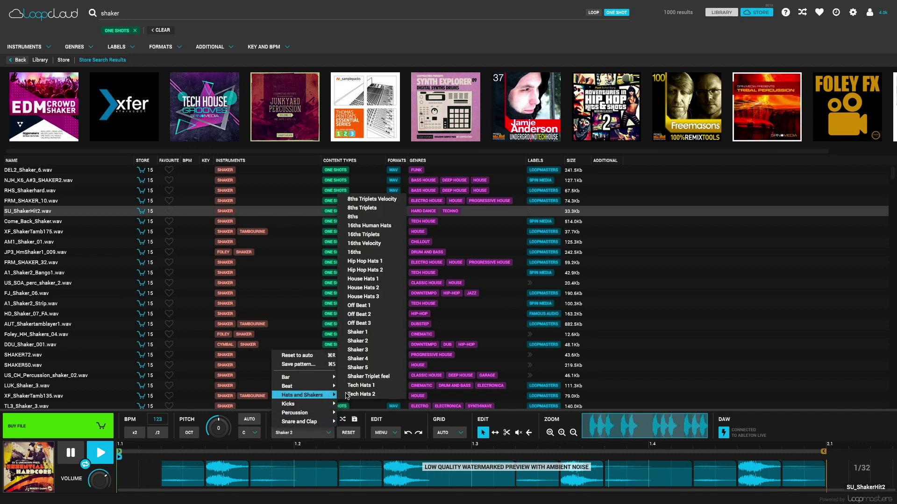
{"action": "left_click", "coordinate": [368, 350]}
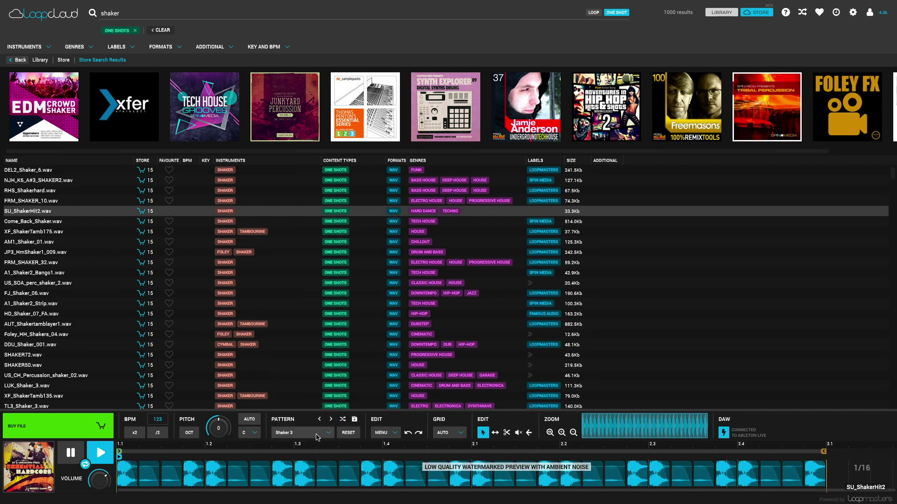
Step: Move on to the Shaker 4 pattern, then Shaker 5
{"action": "left_click", "coordinate": [317, 434]}
{"action": "mouse_move", "coordinate": [319, 396]}
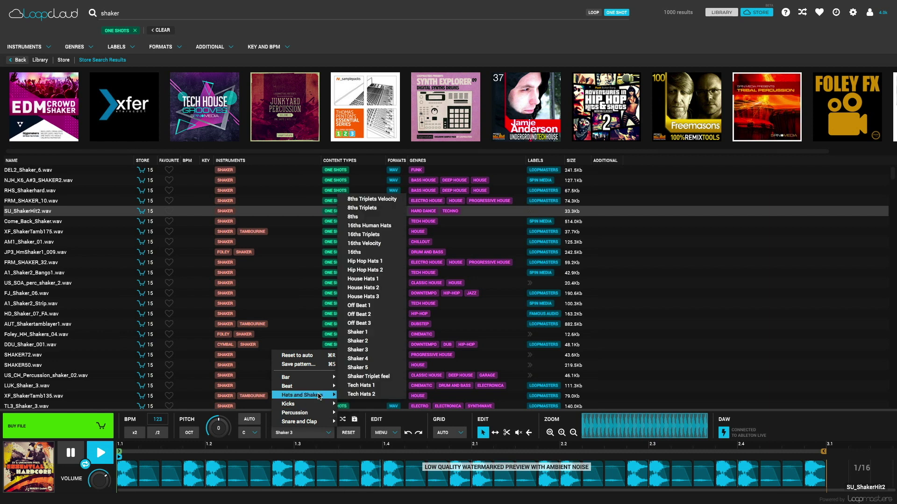
{"action": "left_click", "coordinate": [369, 361]}
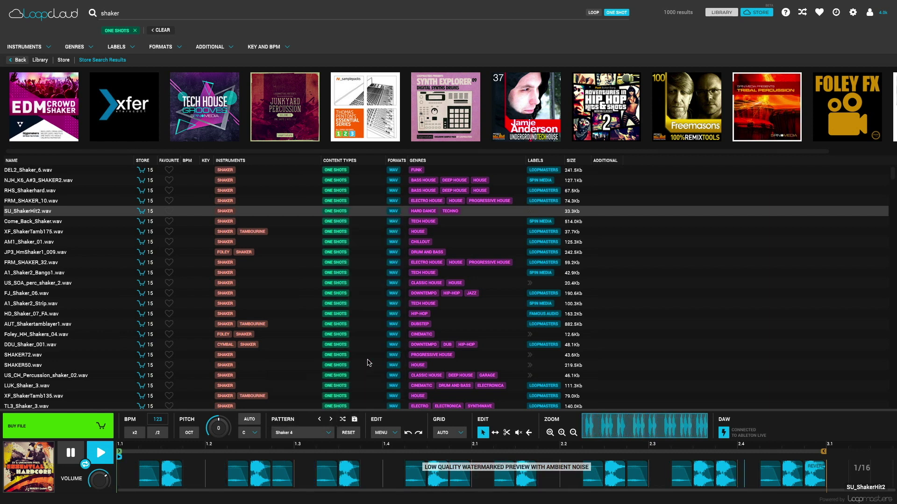
{"action": "left_click", "coordinate": [327, 434]}
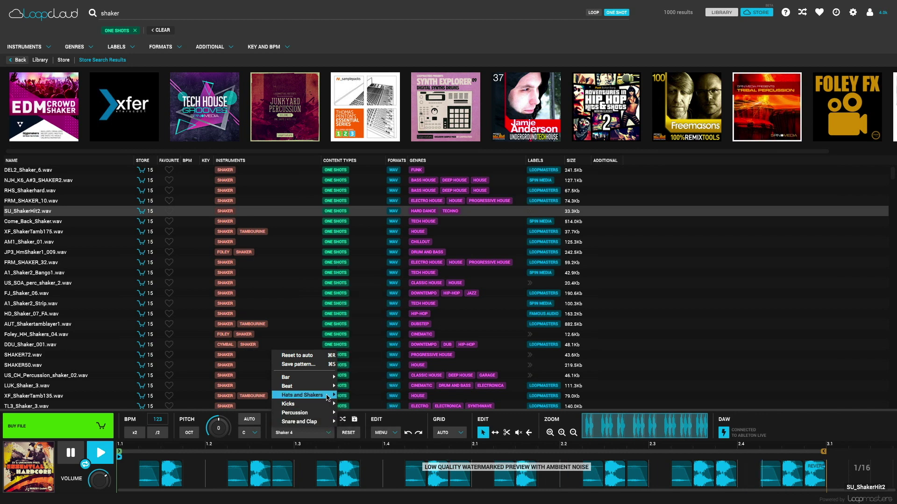
{"action": "mouse_move", "coordinate": [319, 396]}
{"action": "left_click", "coordinate": [366, 368]}
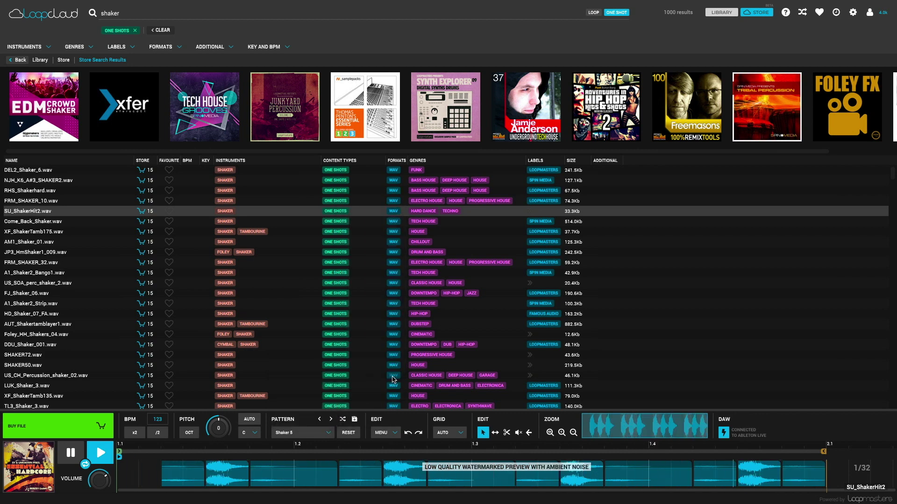
Step: Audition Shaker 5, turn one hit down to -49.4 dB, and preview Come_Back_Shaker.wav
{"action": "key", "text": "space"}
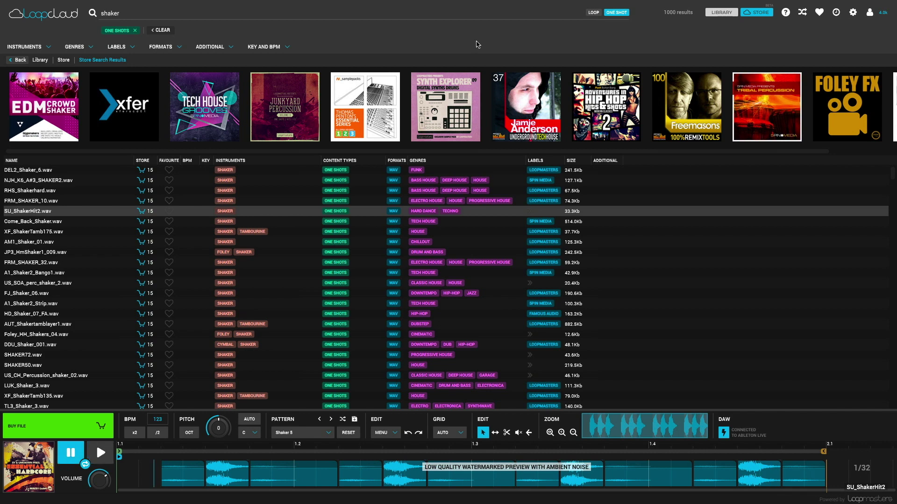
{"action": "key", "text": "space"}
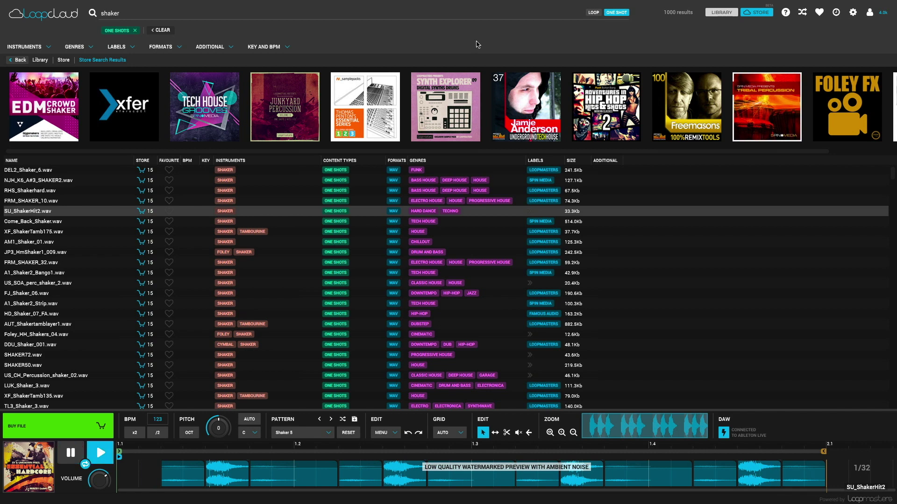
{"action": "left_click", "coordinate": [299, 469]}
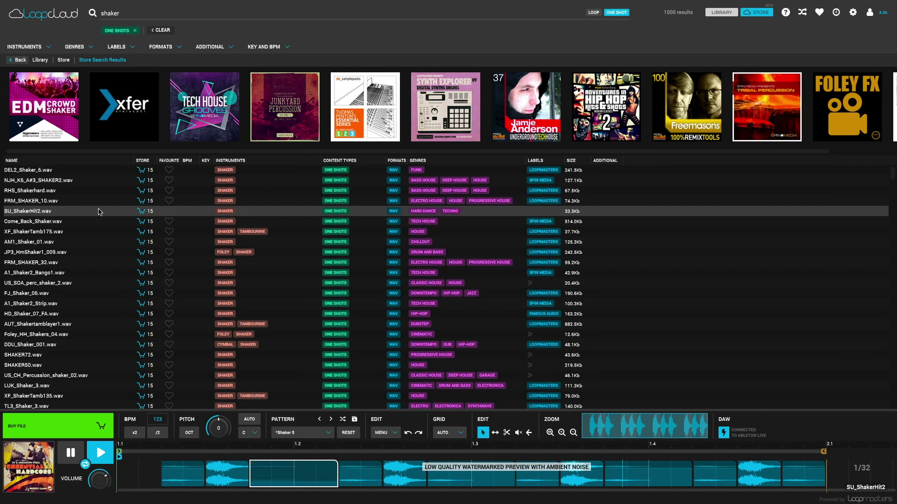
{"action": "left_click", "coordinate": [56, 222]}
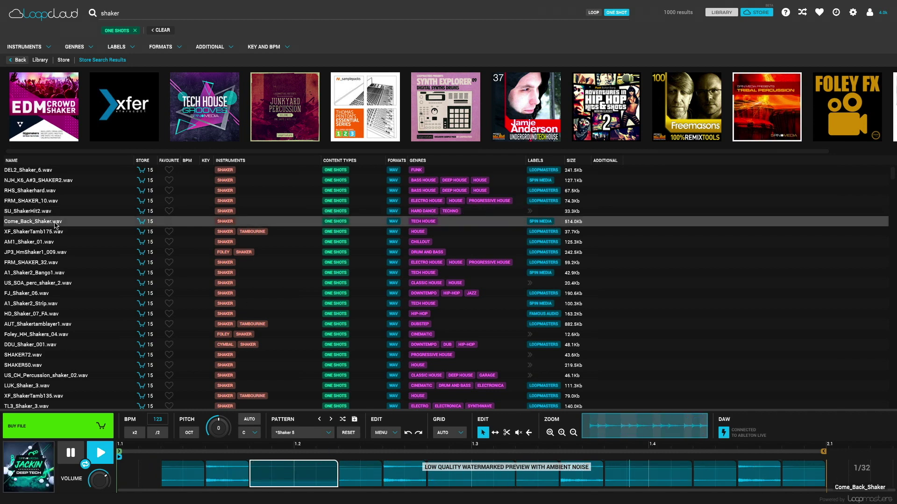
Step: Step through shakers including AM1_Shaker_01 and settle on A1_Shaker2_Strip.wav
{"action": "key", "text": "Down"}
{"action": "key", "text": "Down"}
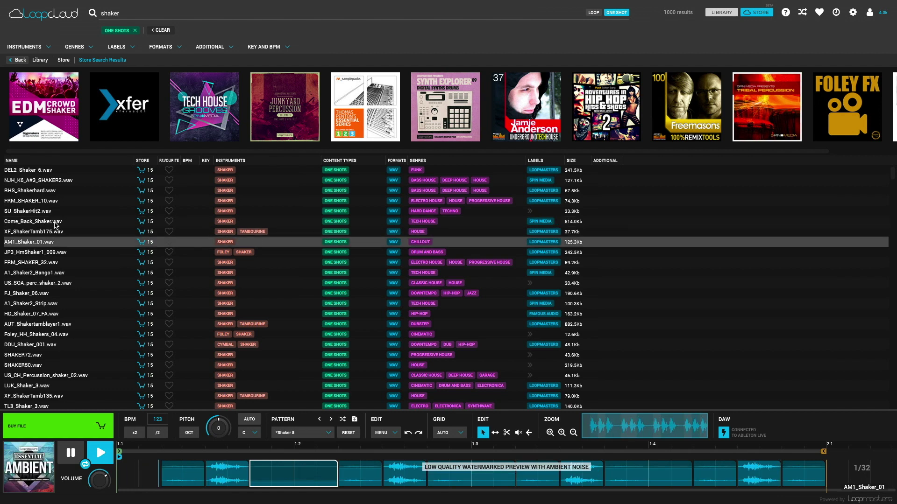
{"action": "key", "text": "Down"}
{"action": "key", "text": "Down"}
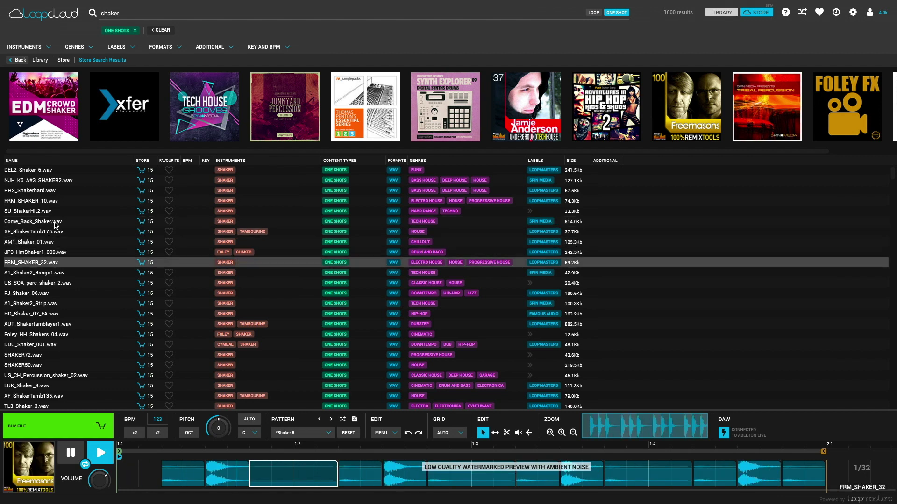
{"action": "left_click", "coordinate": [89, 304]}
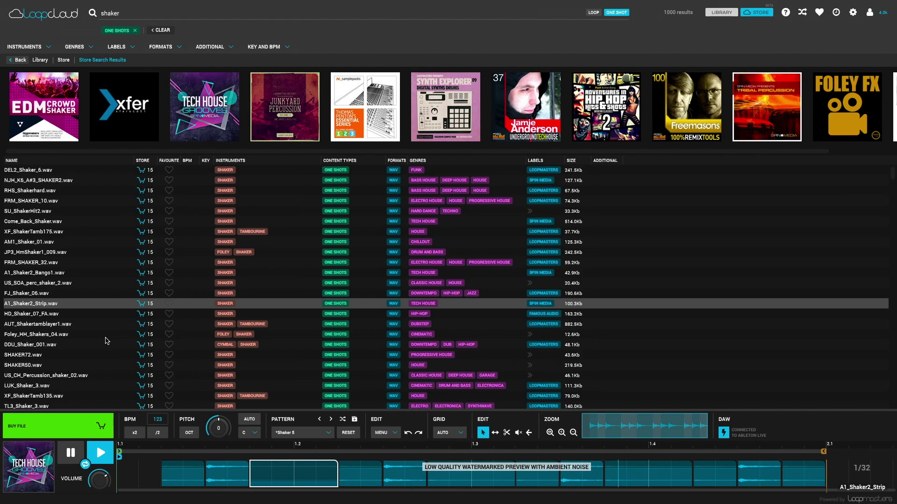
{"action": "key", "text": "space"}
Step: Check back in Ableton Live, then buy the A1_Shaker2_Strip sample
{"action": "key", "text": "super+Tab"}
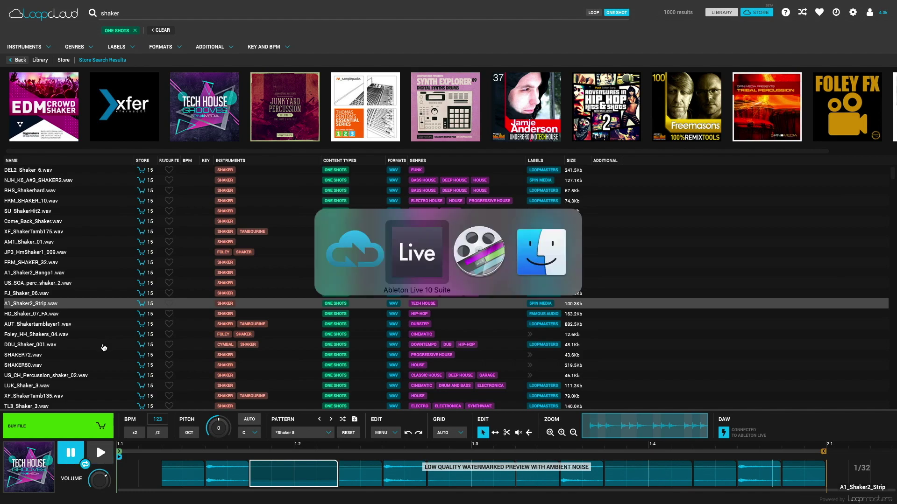
{"action": "key", "text": "super+Tab"}
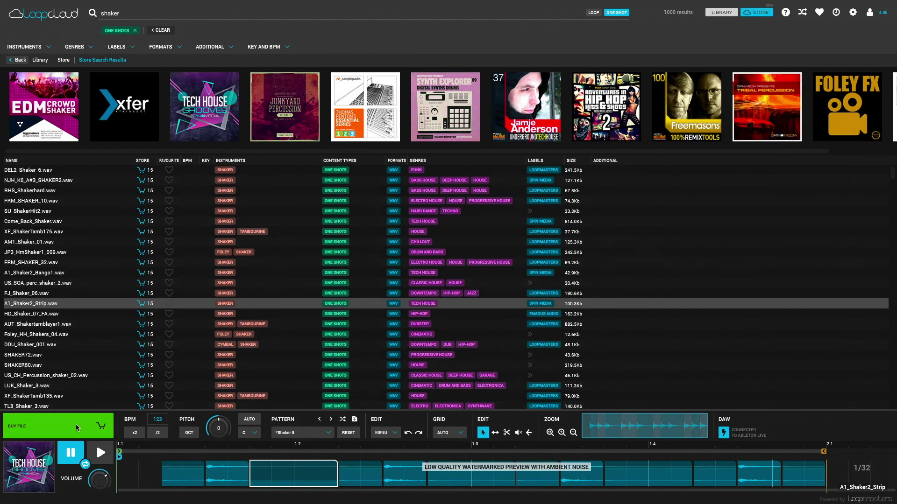
{"action": "left_click", "coordinate": [75, 424]}
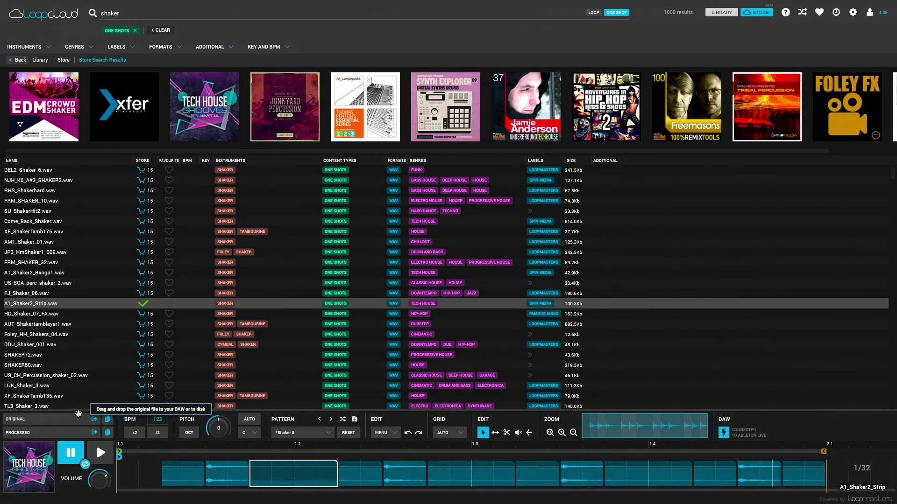
Step: Drag the processed A1_Shaker2_Strip pattern onto a new Live track and play it with the drums
{"action": "key", "text": "super+Tab"}
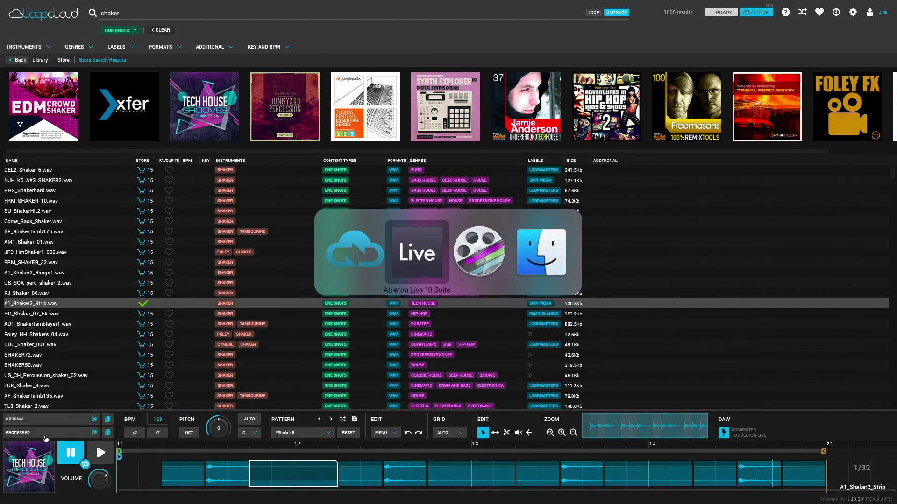
{"action": "left_click_drag", "start_coordinate": [45, 439], "coordinate": [569, 106]}
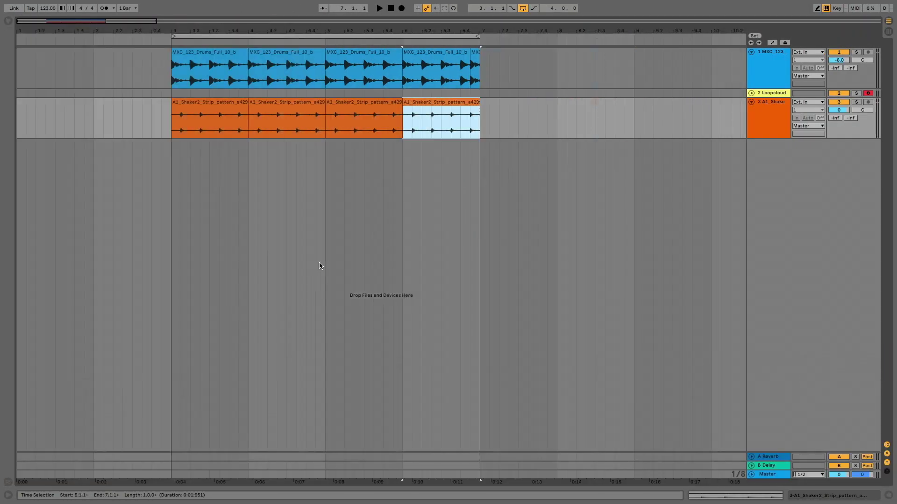
{"action": "key", "text": "space"}
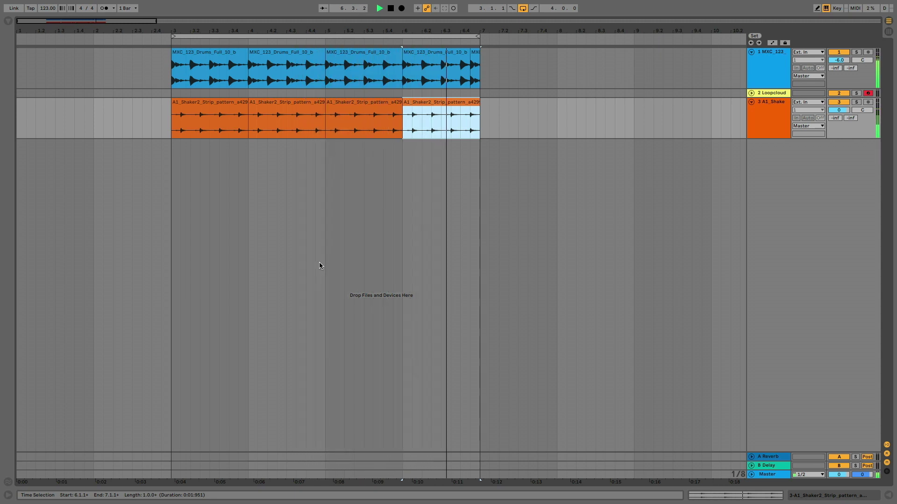
Step: Enable Warp and Loop on the bar-3 shaker clip and stretch it to bar 7
{"action": "key", "text": "space"}
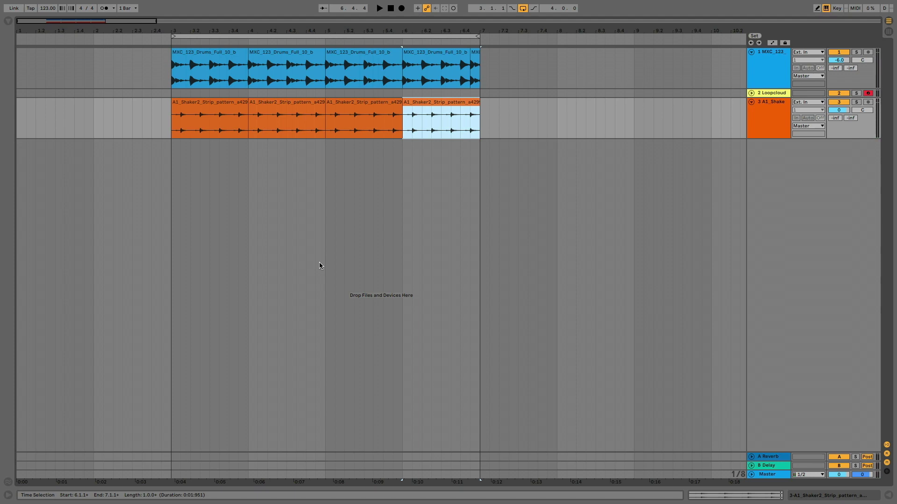
{"action": "key", "text": "super+alt+b"}
{"action": "key", "text": "Left"}
{"action": "key", "text": "Left"}
{"action": "key", "text": "Left"}
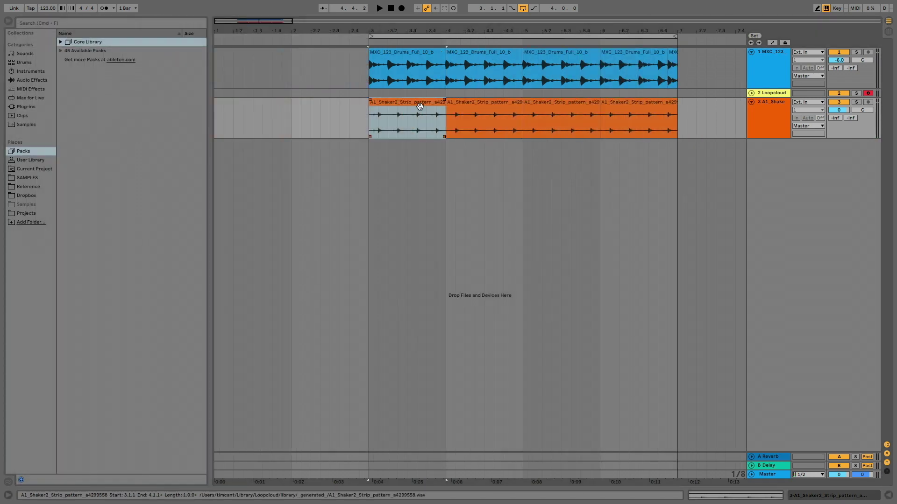
{"action": "double_click", "coordinate": [418, 104]}
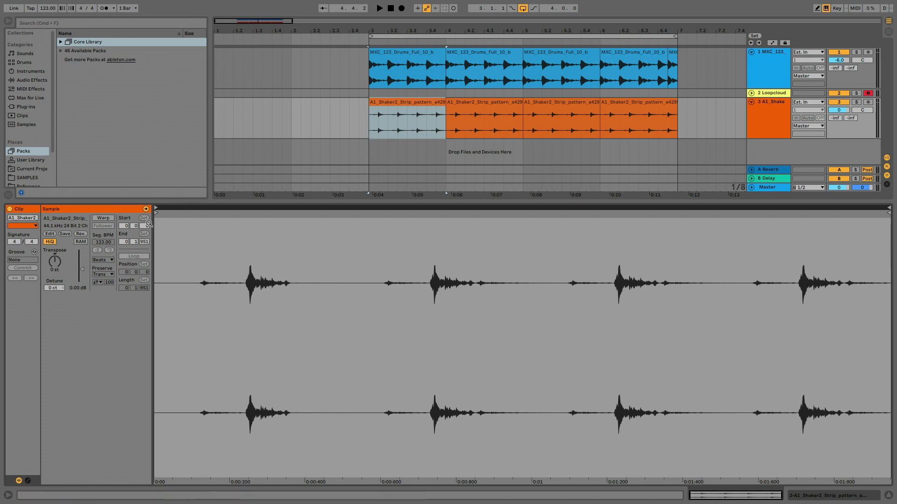
{"action": "left_click", "coordinate": [101, 218]}
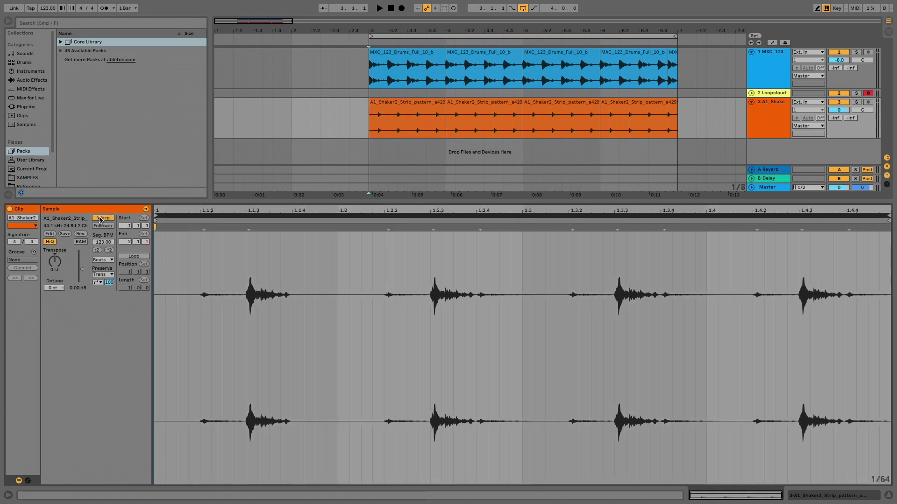
{"action": "left_click", "coordinate": [130, 257]}
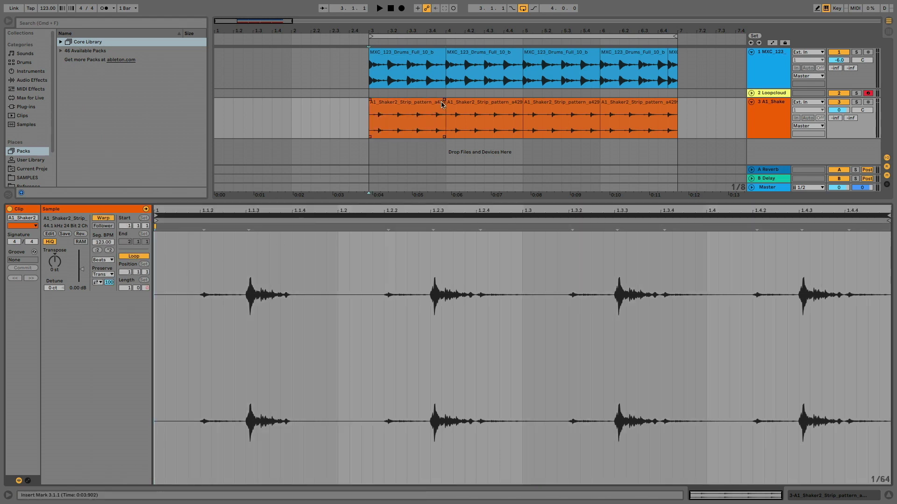
{"action": "left_click_drag", "start_coordinate": [444, 100], "coordinate": [672, 104]}
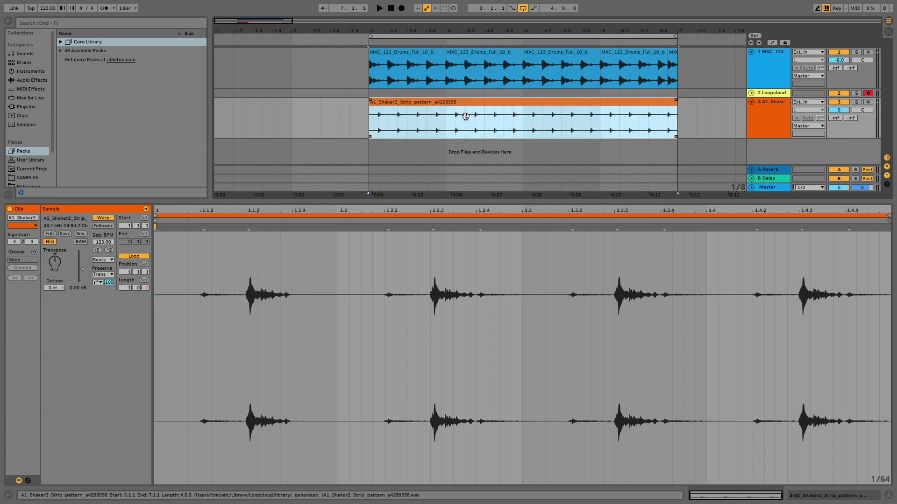
Step: Set the adaptive grid to Medium and quantize the shaker hits to 1/16
{"action": "right_click", "coordinate": [315, 284]}
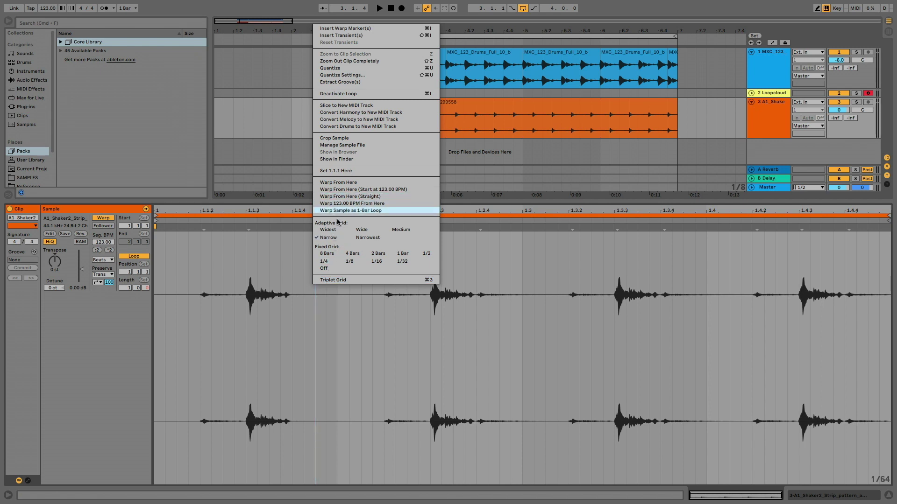
{"action": "left_click", "coordinate": [392, 230]}
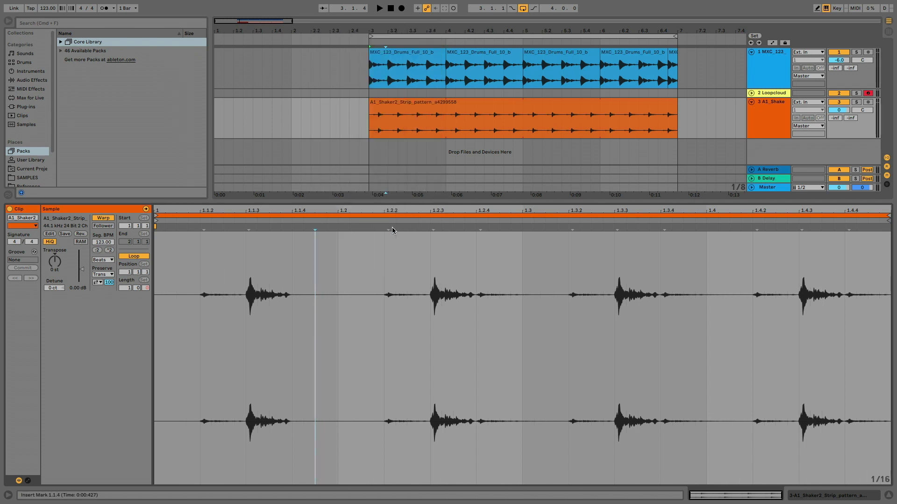
{"action": "right_click", "coordinate": [325, 330]}
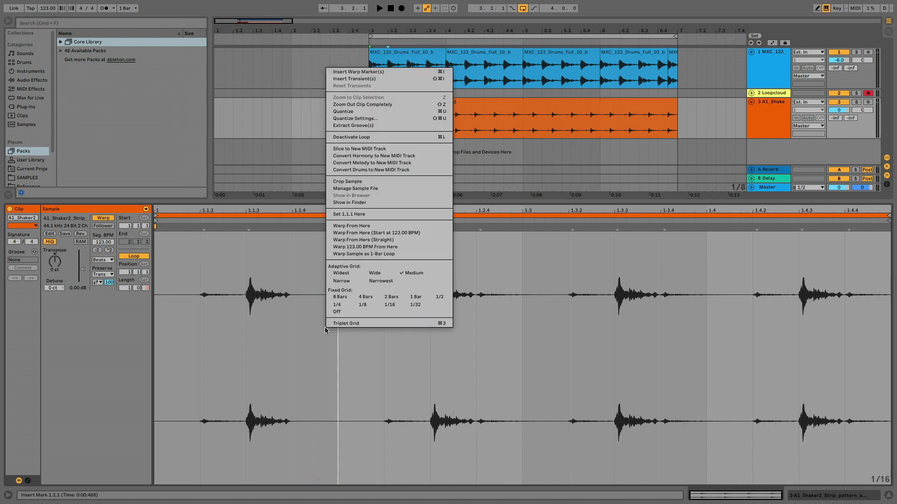
{"action": "left_click", "coordinate": [378, 111]}
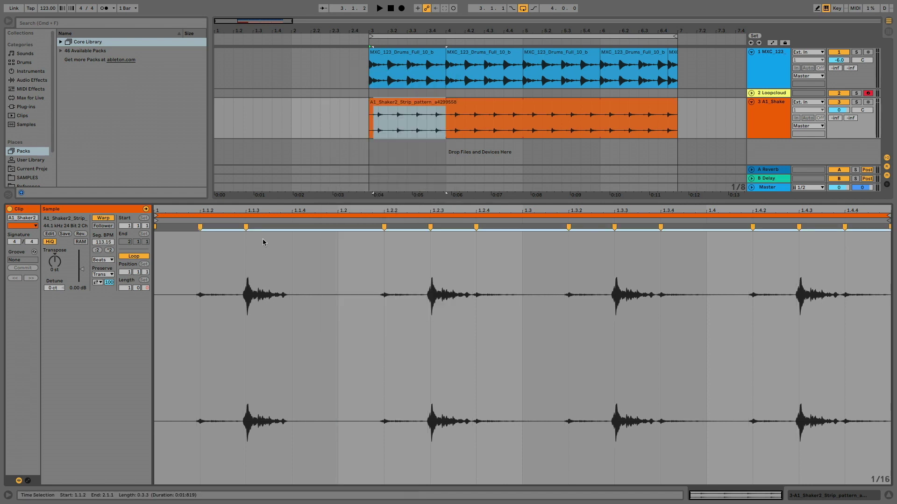
Step: Apply the Core Library MPC 16 Swing-68 groove to the shaker clip and view the Groove Pool
{"action": "left_click", "coordinate": [61, 43]}
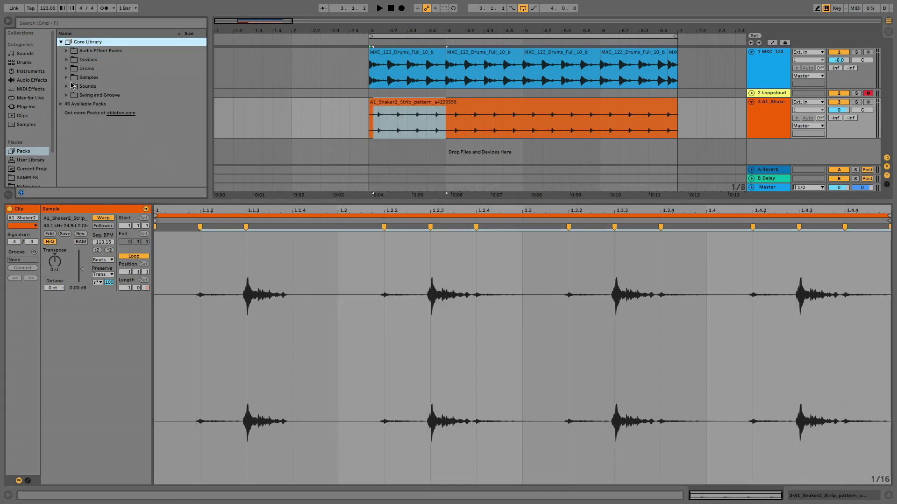
{"action": "left_click", "coordinate": [68, 96]}
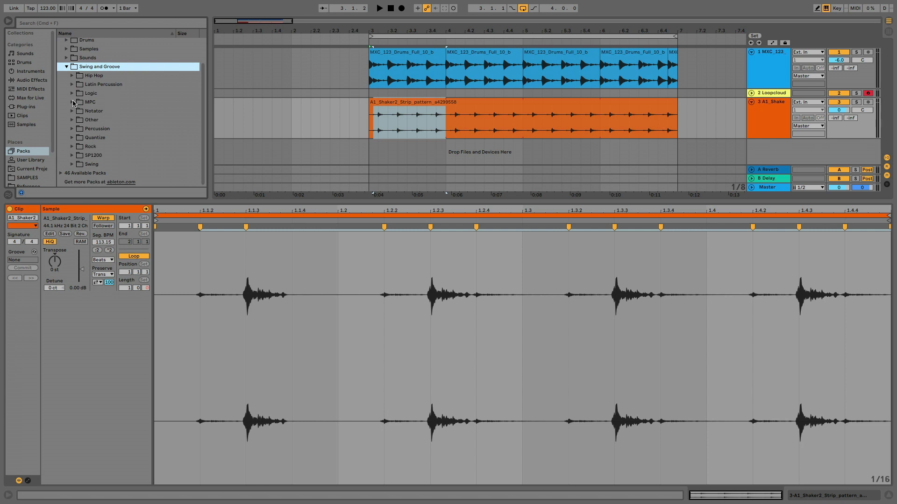
{"action": "left_click", "coordinate": [73, 103]}
{"action": "scroll", "coordinate": [121, 123], "scroll_direction": "down", "scroll_amount": 5}
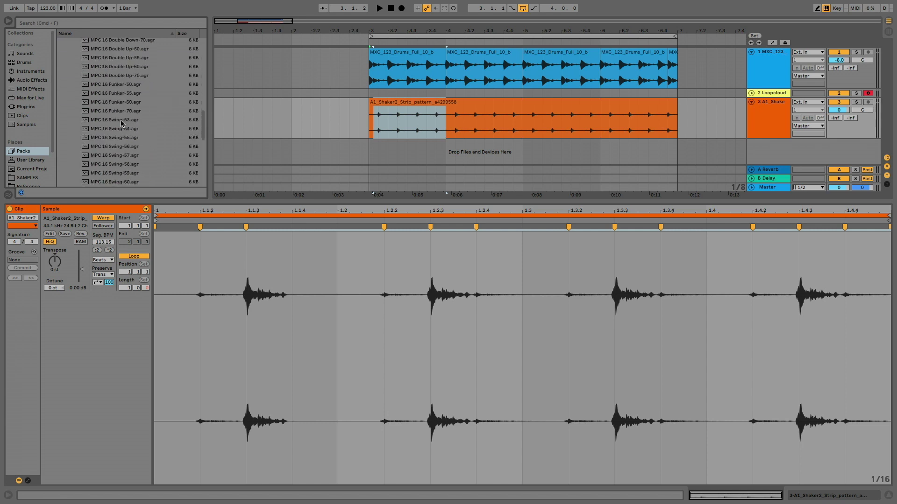
{"action": "scroll", "coordinate": [121, 123], "scroll_direction": "down", "scroll_amount": 3}
{"action": "left_click_drag", "start_coordinate": [118, 174], "coordinate": [394, 100]}
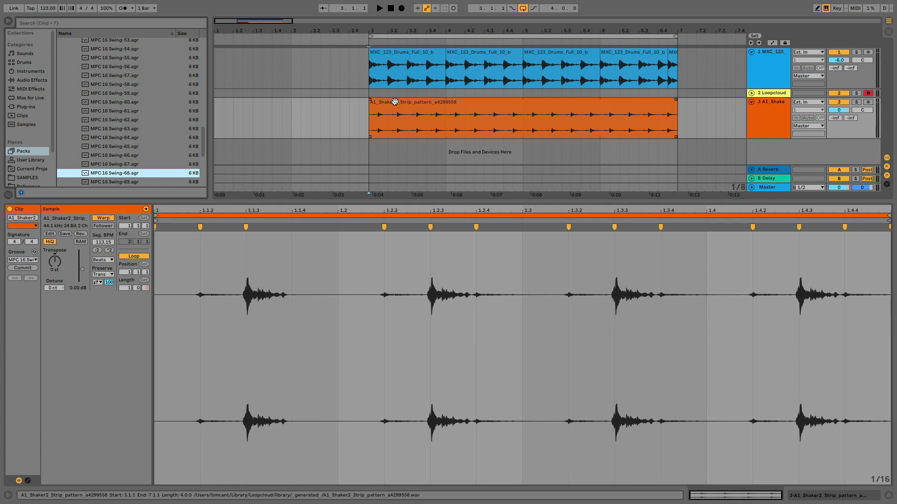
{"action": "left_click", "coordinate": [8, 194]}
Step: Play the loop while dragging the groove's Timing down, then back up to 100%
{"action": "key", "text": "space"}
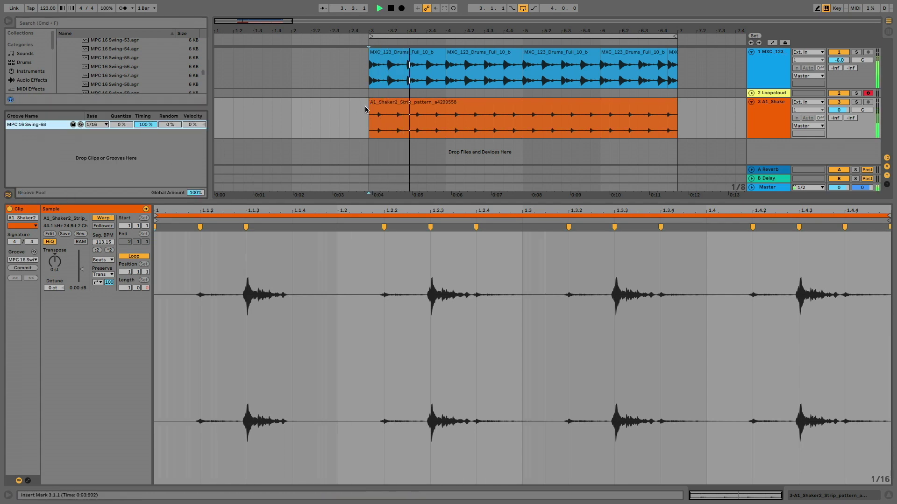
{"action": "left_click_drag", "start_coordinate": [145, 124], "coordinate": [146, 158]}
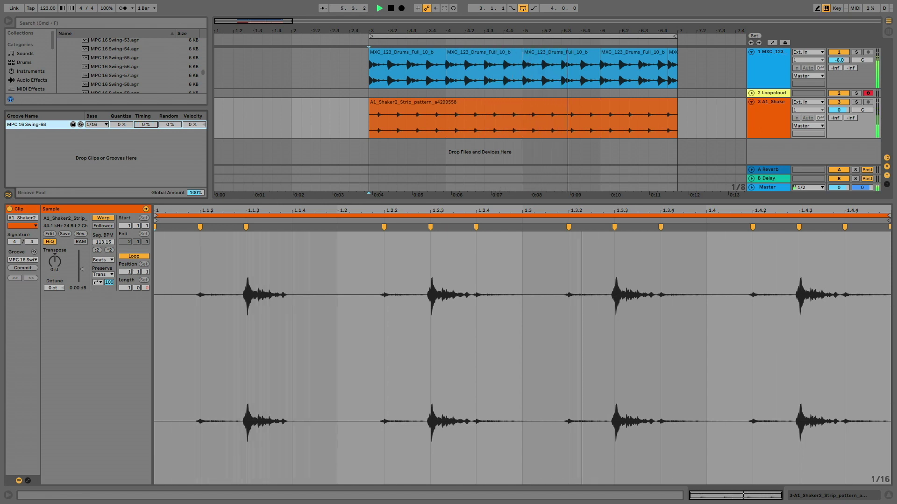
{"action": "left_click_drag", "start_coordinate": [146, 124], "coordinate": [133, 81]}
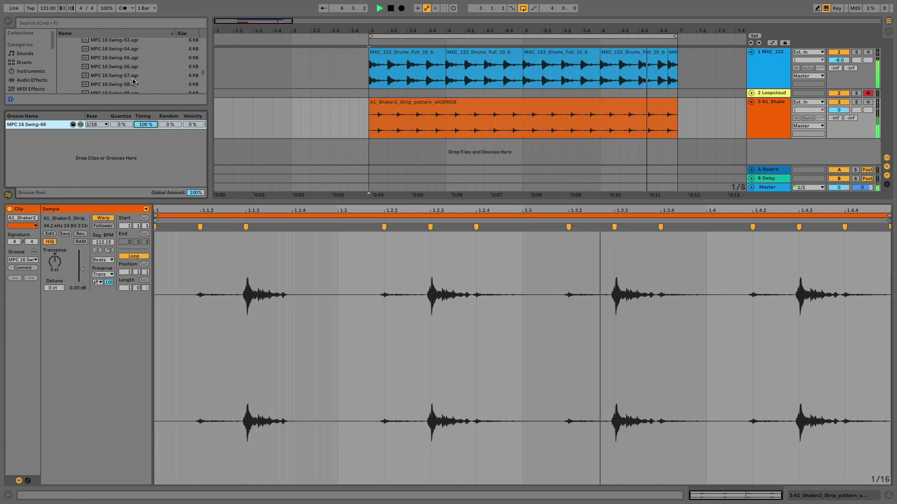
Step: Swap the shaker's groove from MPC 16 Swing-68 to MPC 16 Swing-69 and play it back
{"action": "key", "text": "Down"}
{"action": "key", "text": "space"}
{"action": "left_click", "coordinate": [442, 214]}
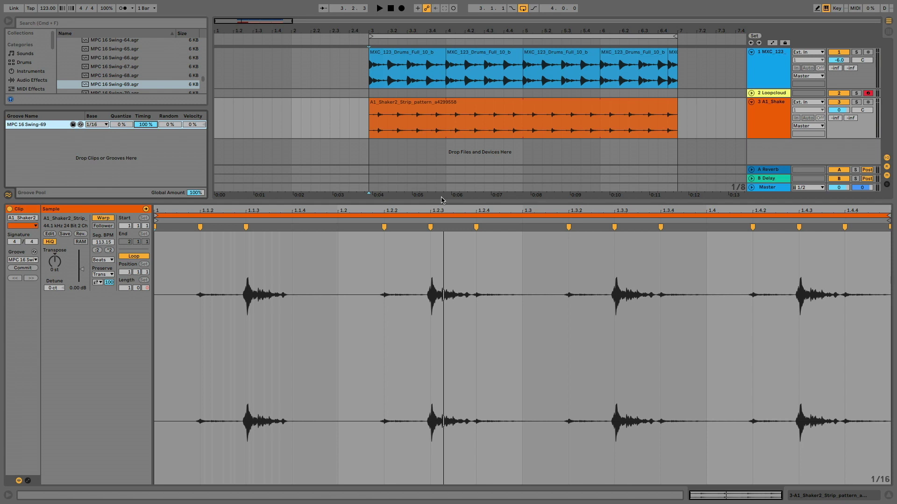
{"action": "key", "text": "space"}
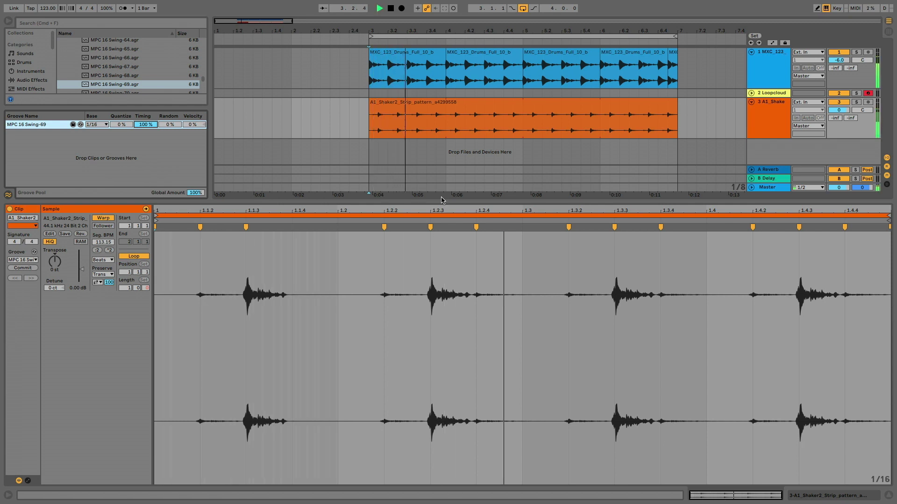
Step: Pick a different transient loop mode and step Transient Envelope down through 96 and 35 to 22
{"action": "left_click", "coordinate": [97, 282]}
{"action": "left_click", "coordinate": [97, 290]}
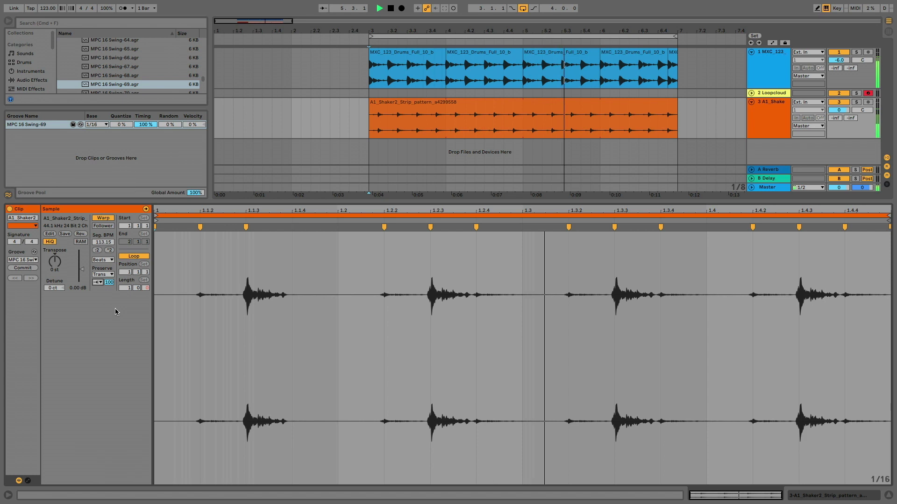
{"action": "type", "text": "96"}
{"action": "key", "text": "Return"}
{"action": "type", "text": "35"}
{"action": "key", "text": "Return"}
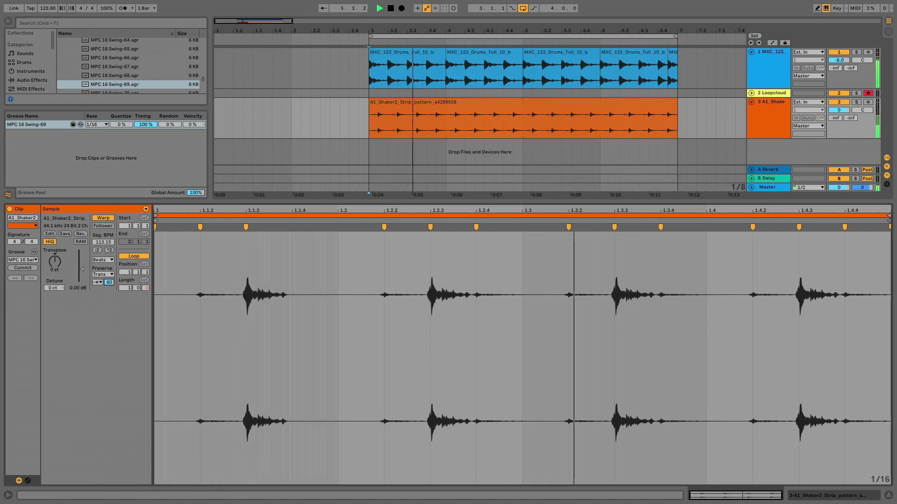
{"action": "type", "text": "22"}
{"action": "key", "text": "Return"}
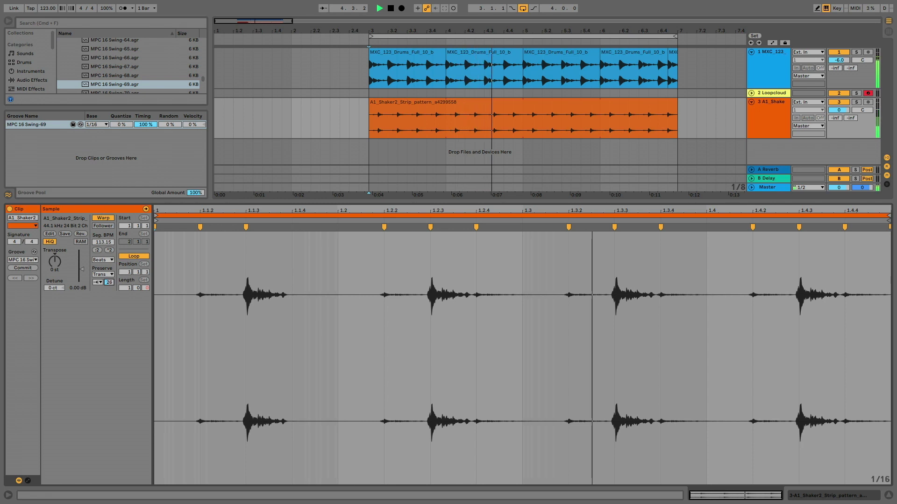